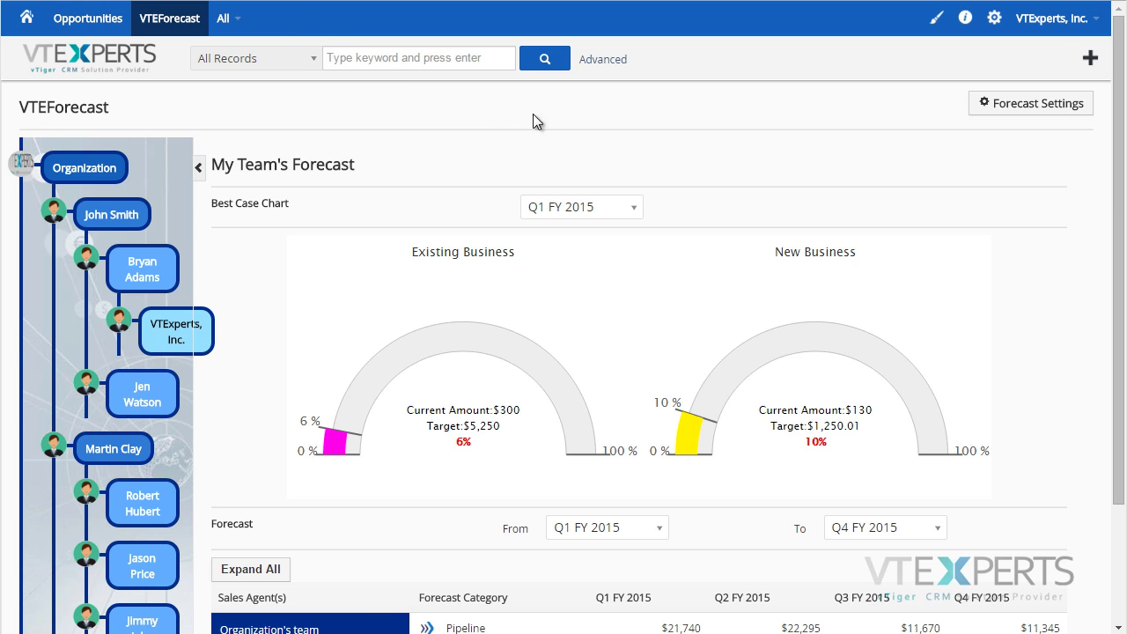
Step: In Forecast Settings, preview a manager's subordinate-assignment page, then cancel, leaving the hierarchy unchanged
left_click(1019, 107)
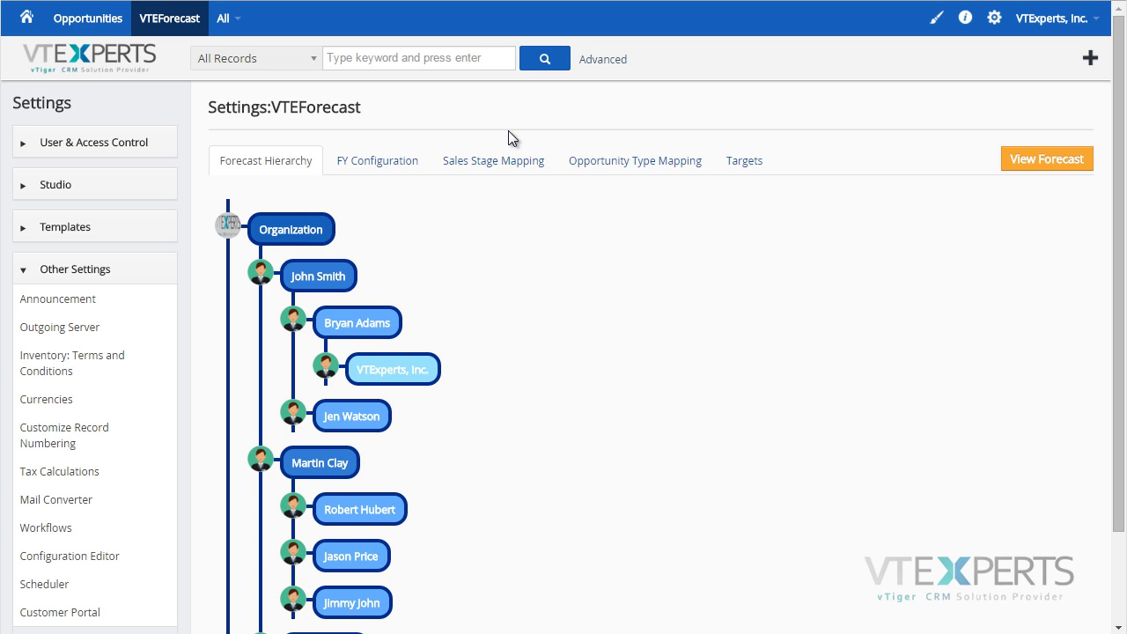
mouse_move(368, 278)
mouse_move(549, 309)
left_click(411, 321)
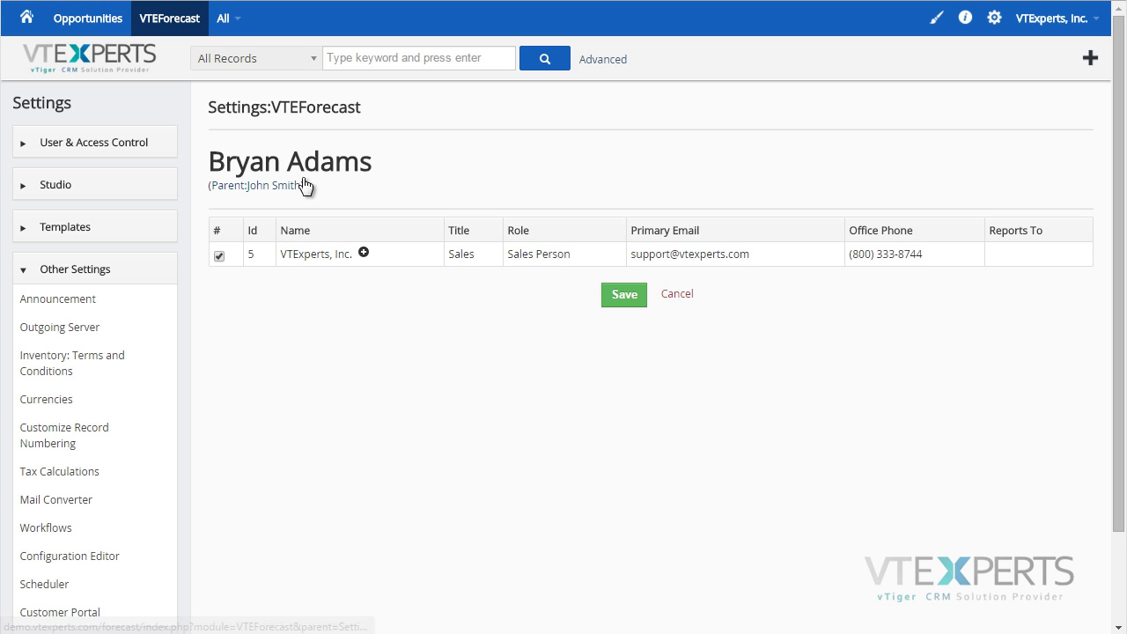
left_click(686, 296)
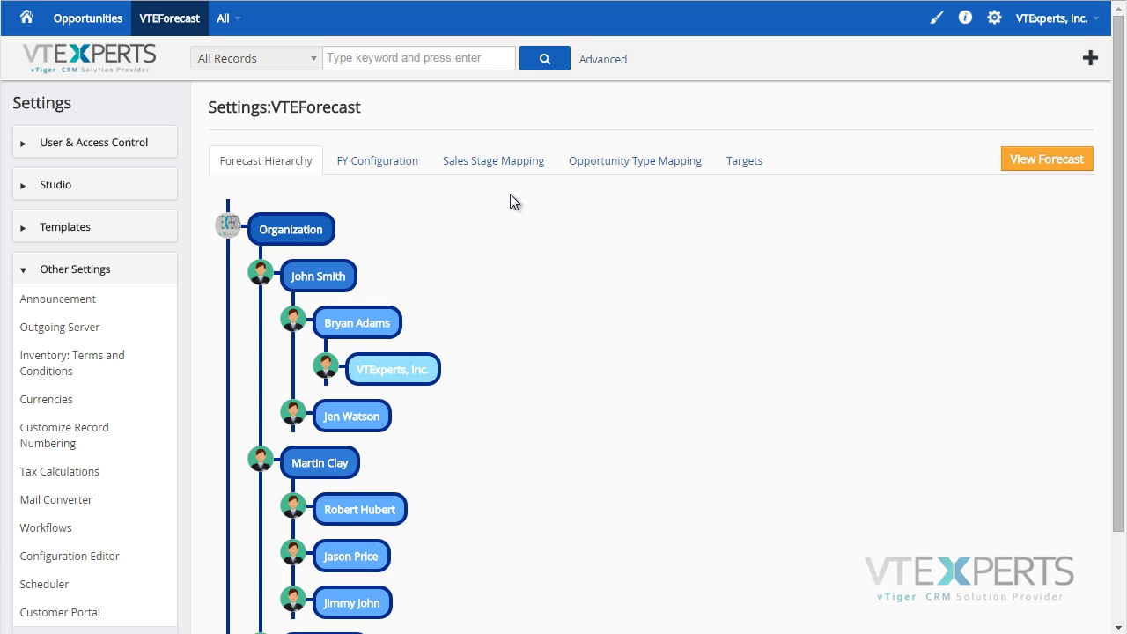
Step: Confirm the FY configuration keeps 4 quarterly periods from January 2015, then view Sales Stage Mapping
left_click(379, 168)
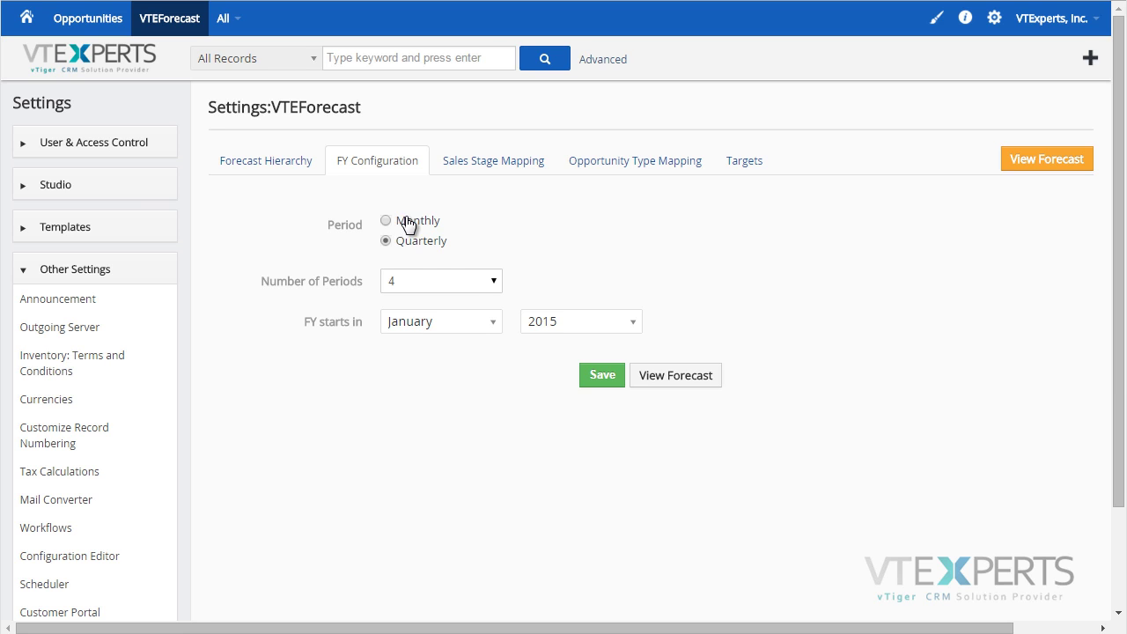
left_click(478, 283)
left_click(483, 288)
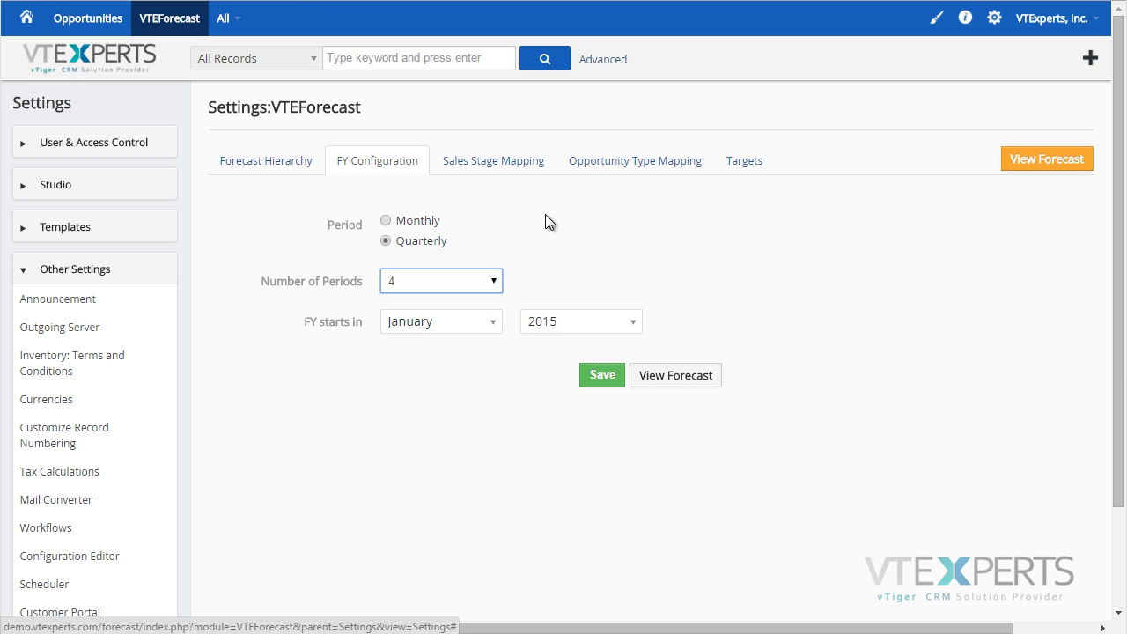
left_click(482, 163)
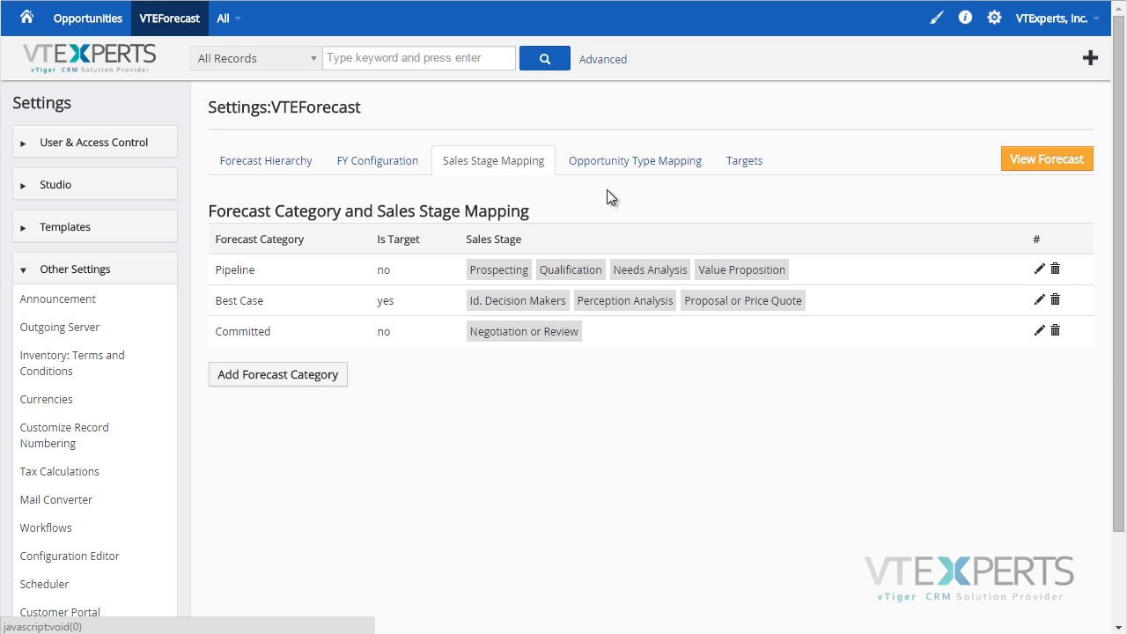
Step: Display the Opportunity Type Mapping for the Existing Business and New Business categories
left_click(637, 162)
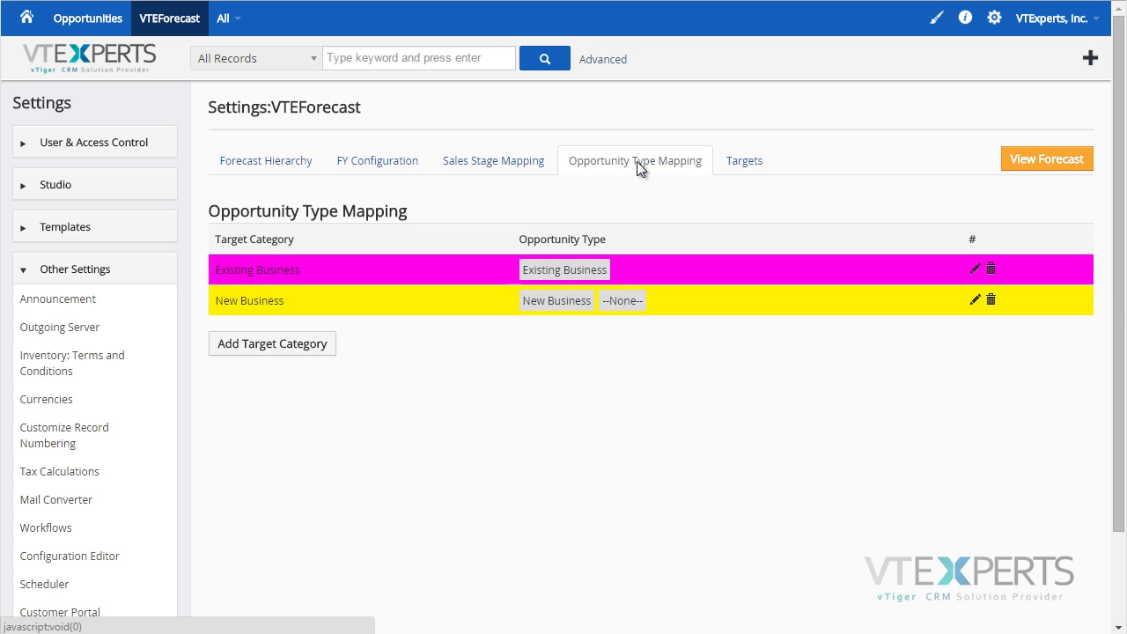
Step: On the Targets tab, change the rep's New Business target from 555.56 to 1555.56 and save
left_click(738, 166)
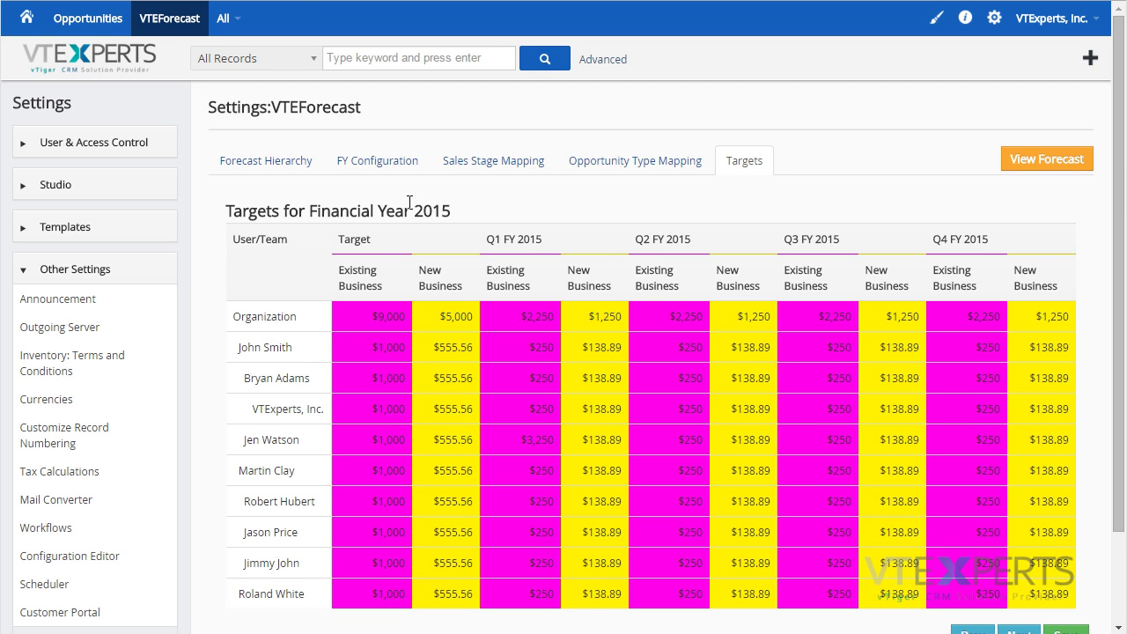
scroll(1121, 152, "down", 1)
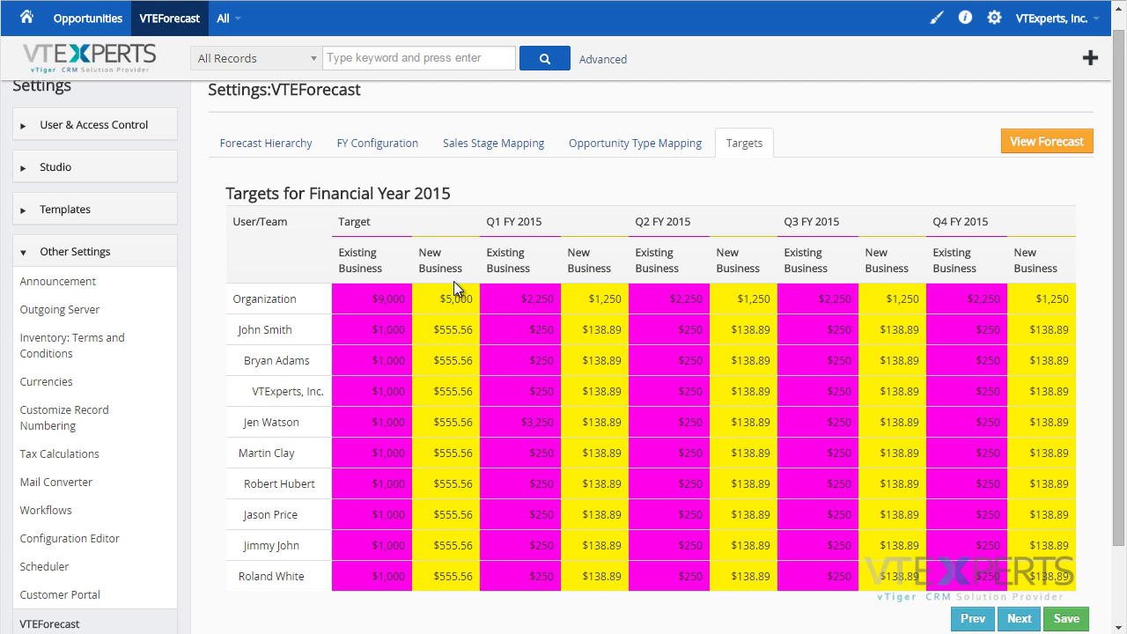
left_click(454, 330)
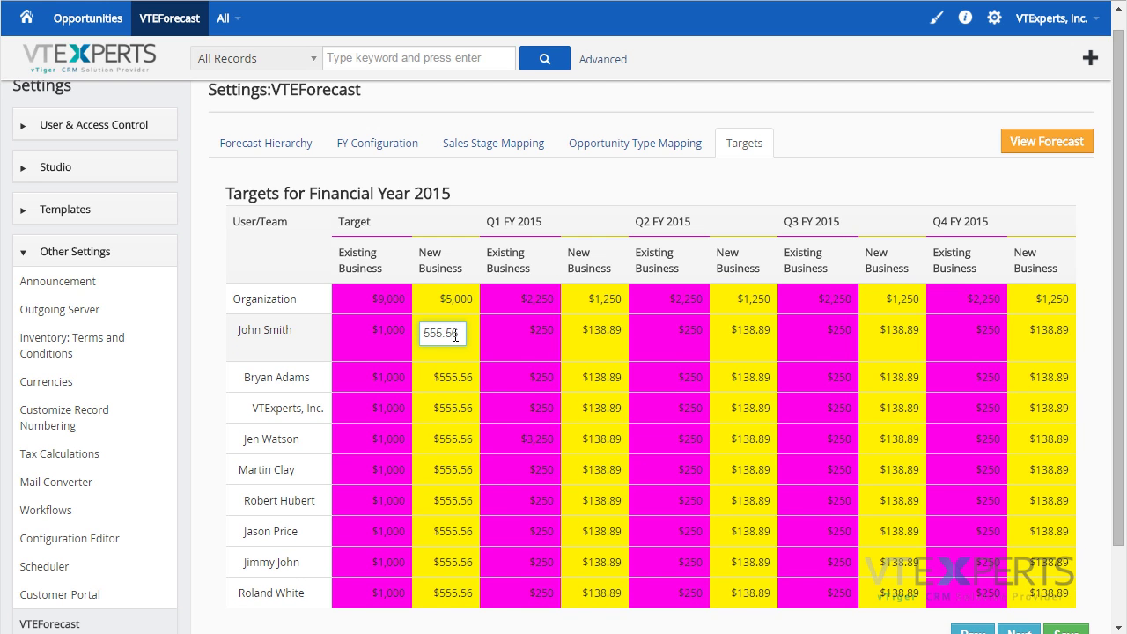
type("1")
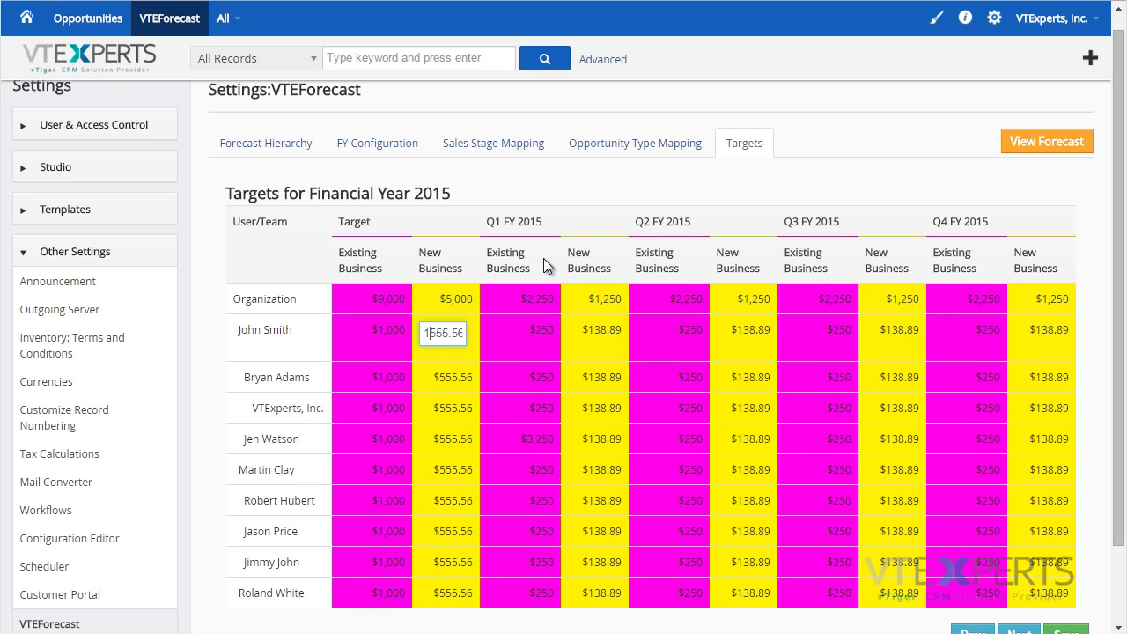
left_click(544, 258)
left_click(1066, 617)
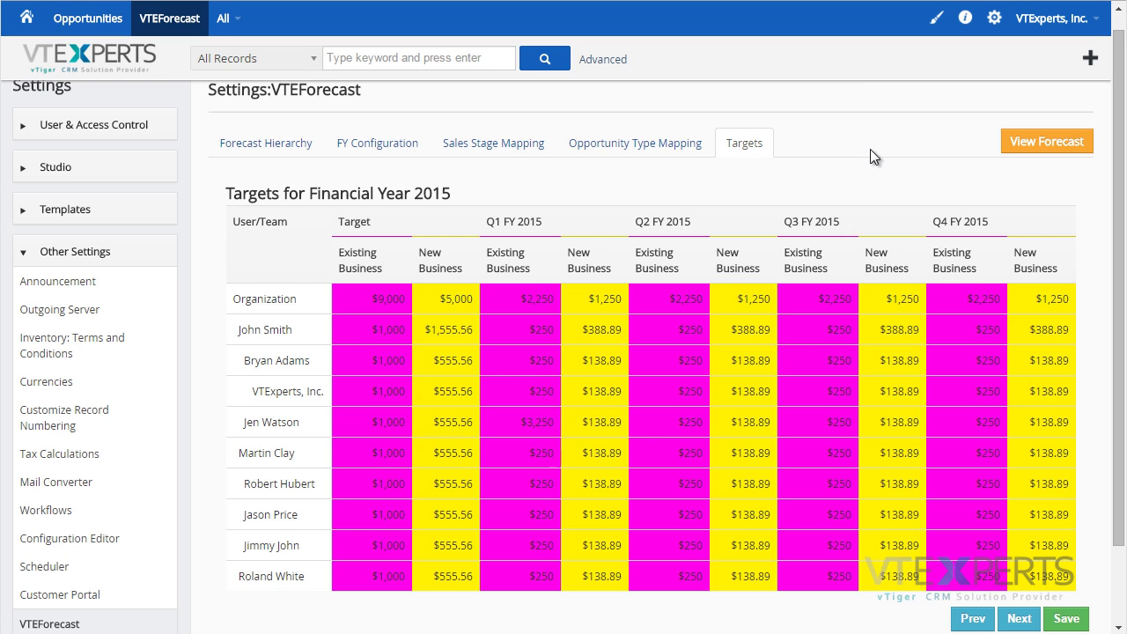
left_click(1030, 144)
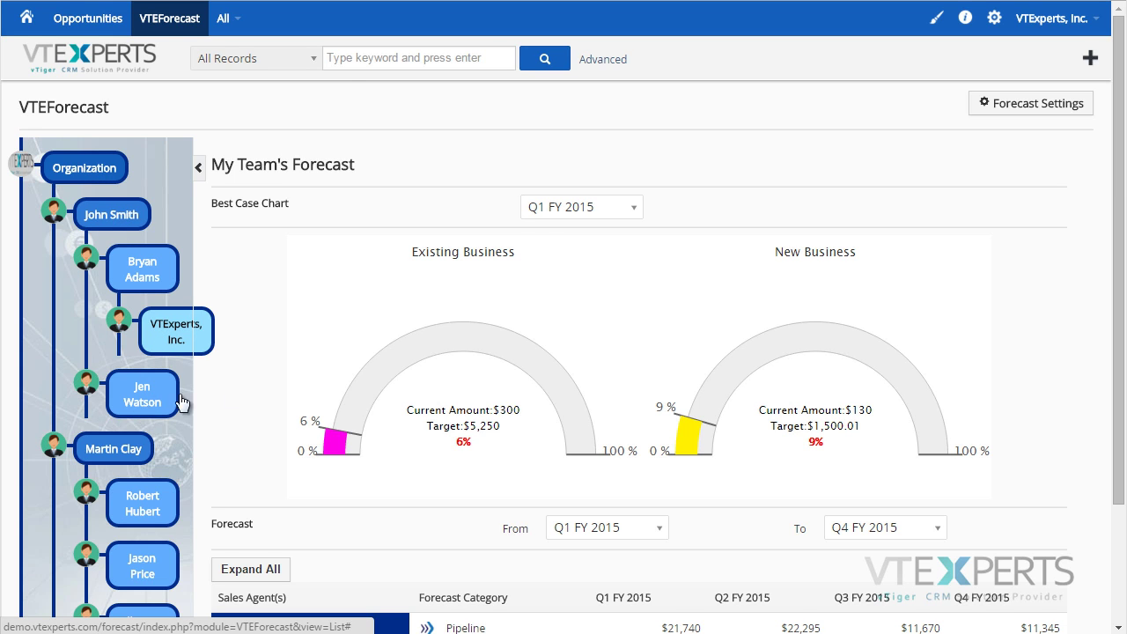
Step: Select the rep's node in the hierarchy tree to show his individual forecast and gauges
scroll(584, 244, "down", 1)
scroll(584, 244, "up", 1)
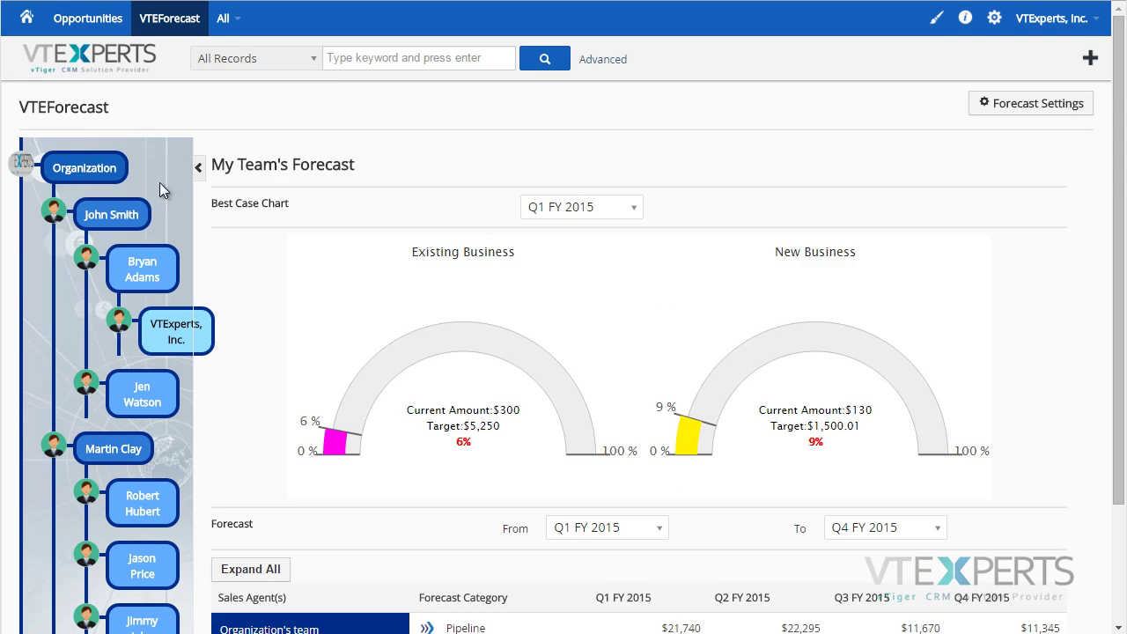
left_click(138, 214)
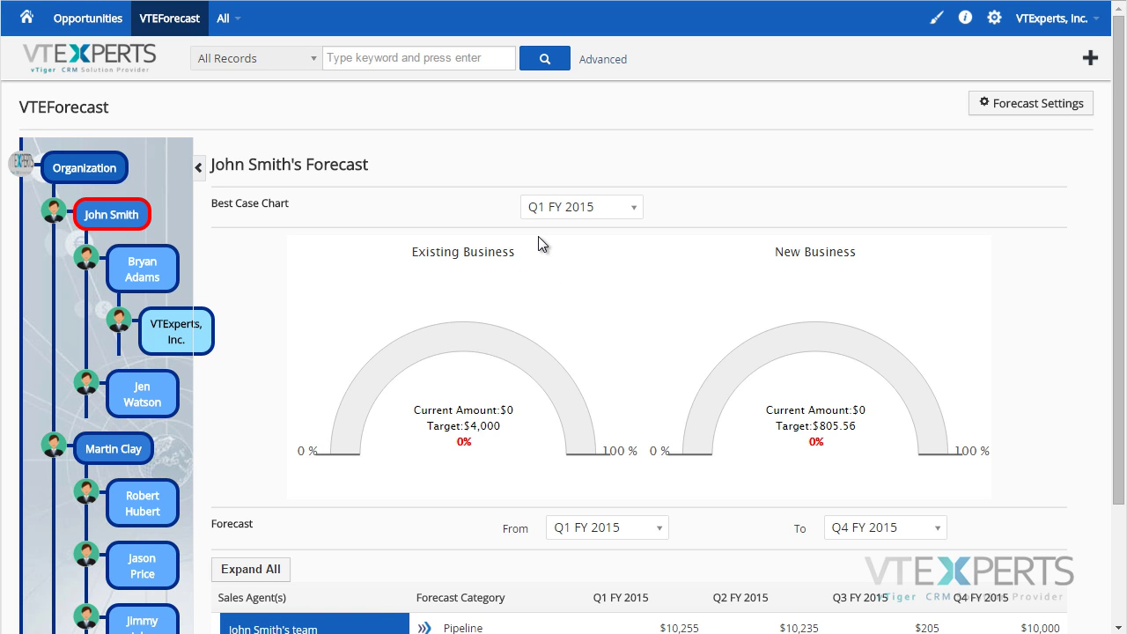
Step: Move the Best Case Chart period from Q2 through Q3 to Q4 FY 2015, then scroll down
left_click(617, 210)
left_click(617, 281)
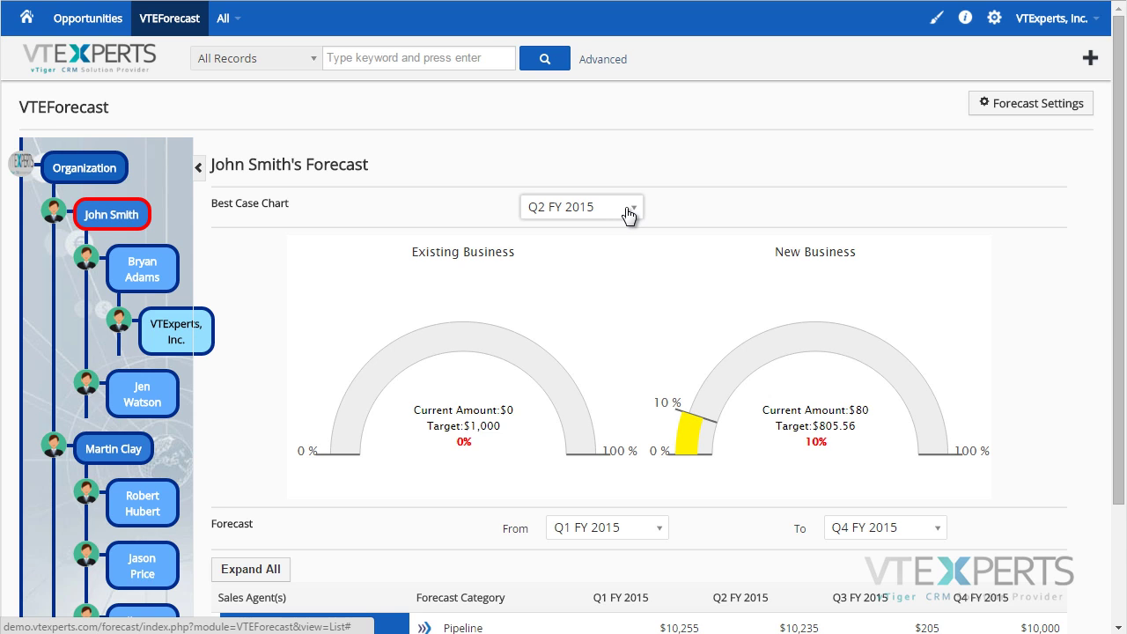
left_click(629, 215)
left_click(753, 260)
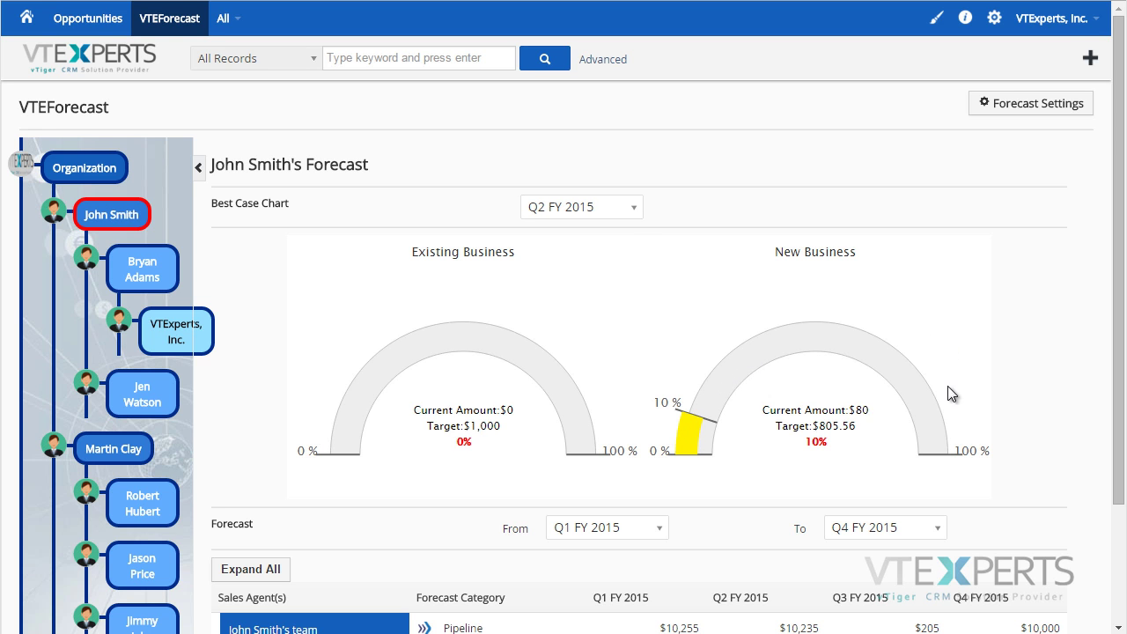
left_click(617, 217)
left_click(608, 300)
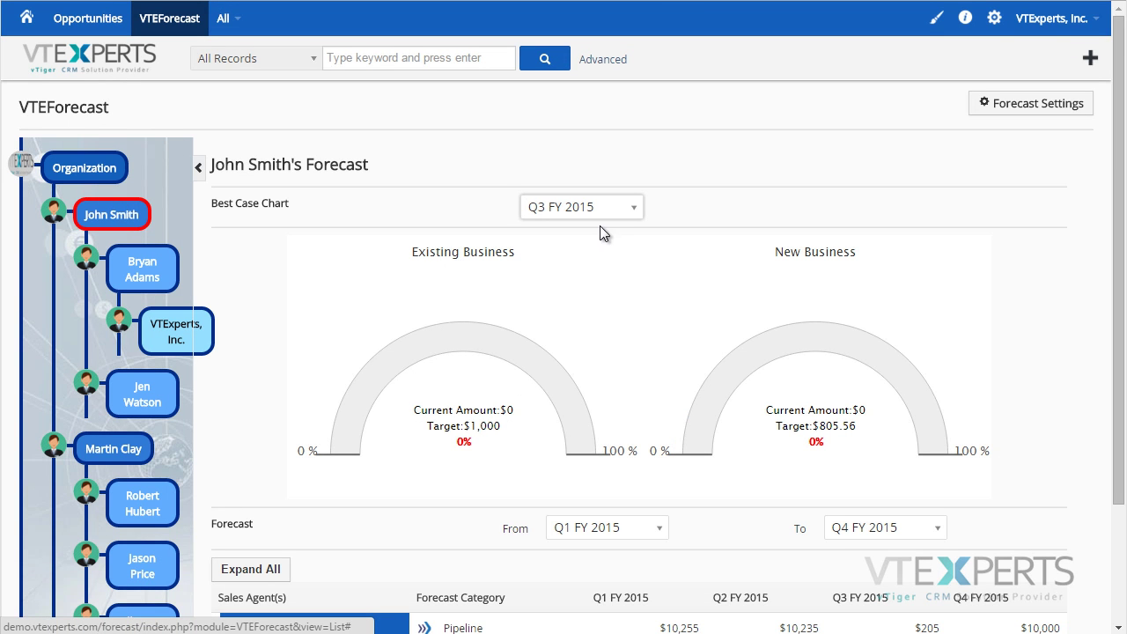
left_click(601, 211)
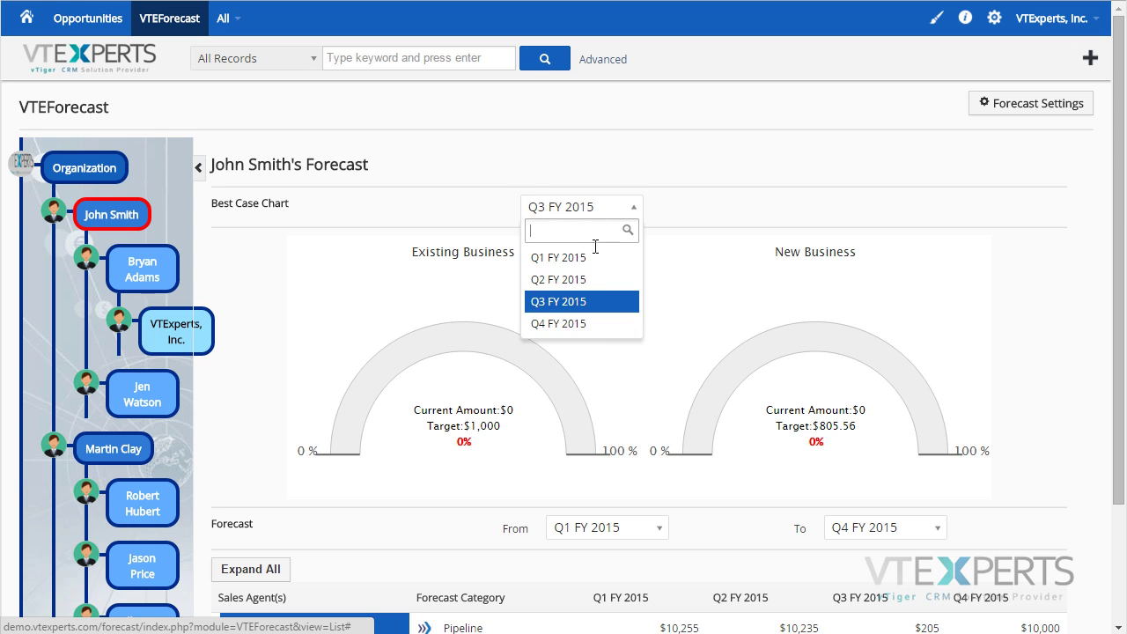
left_click(596, 324)
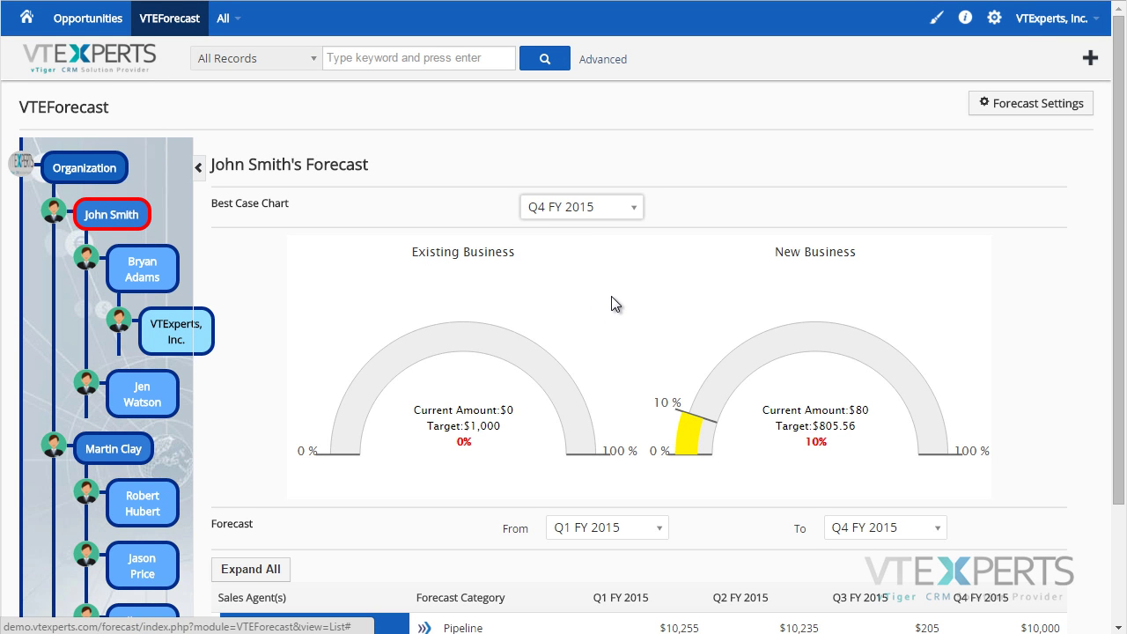
left_click_drag(1117, 171, 1117, 277)
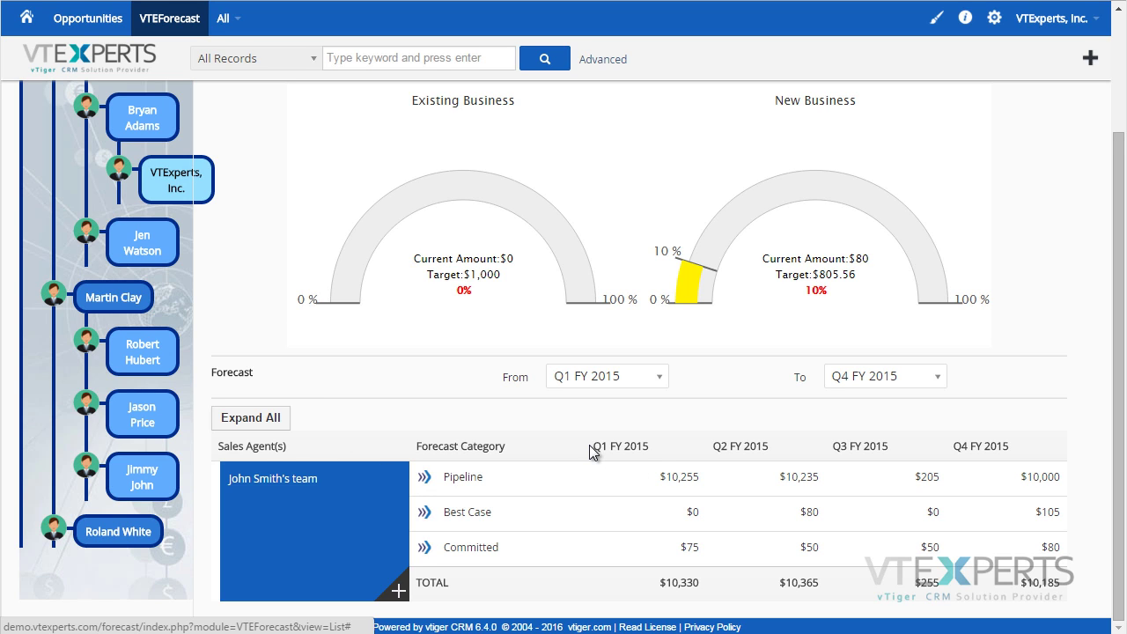
Step: Expand the Pipeline and Best Case rows into Existing Business and New Business
left_click(424, 476)
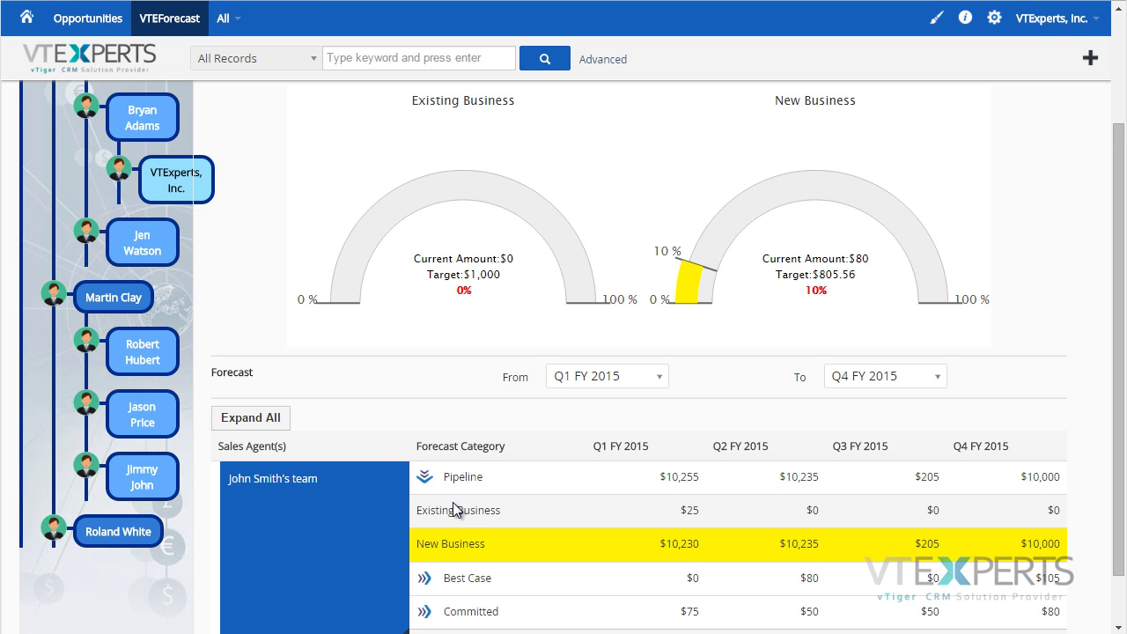
scroll(494, 502, "down", 1)
left_click(426, 515)
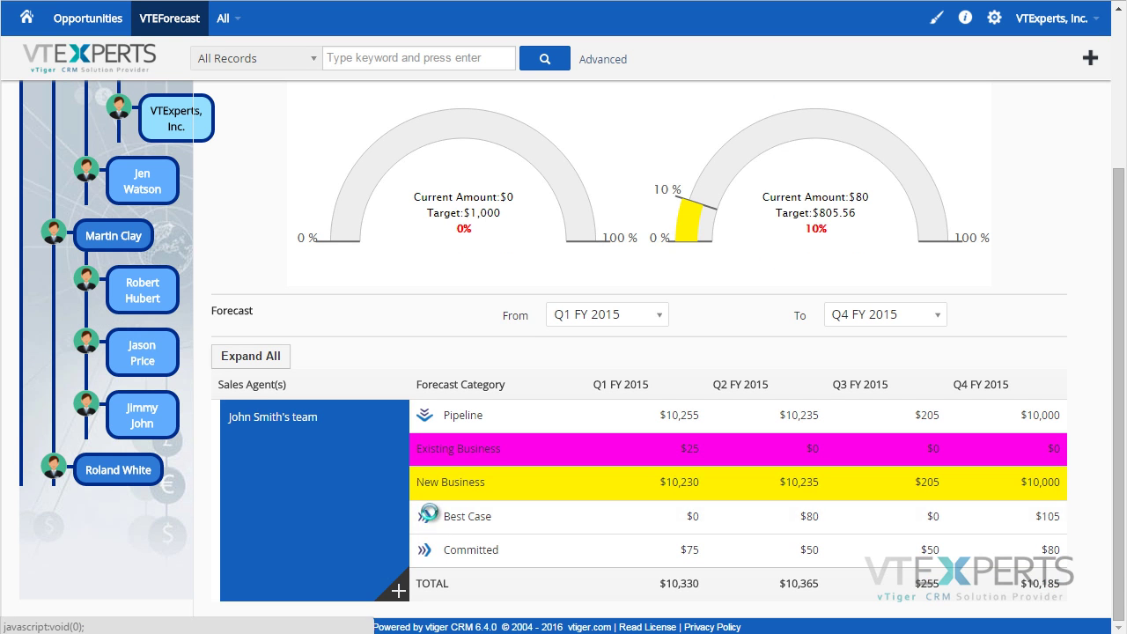
scroll(444, 509, "down", 1)
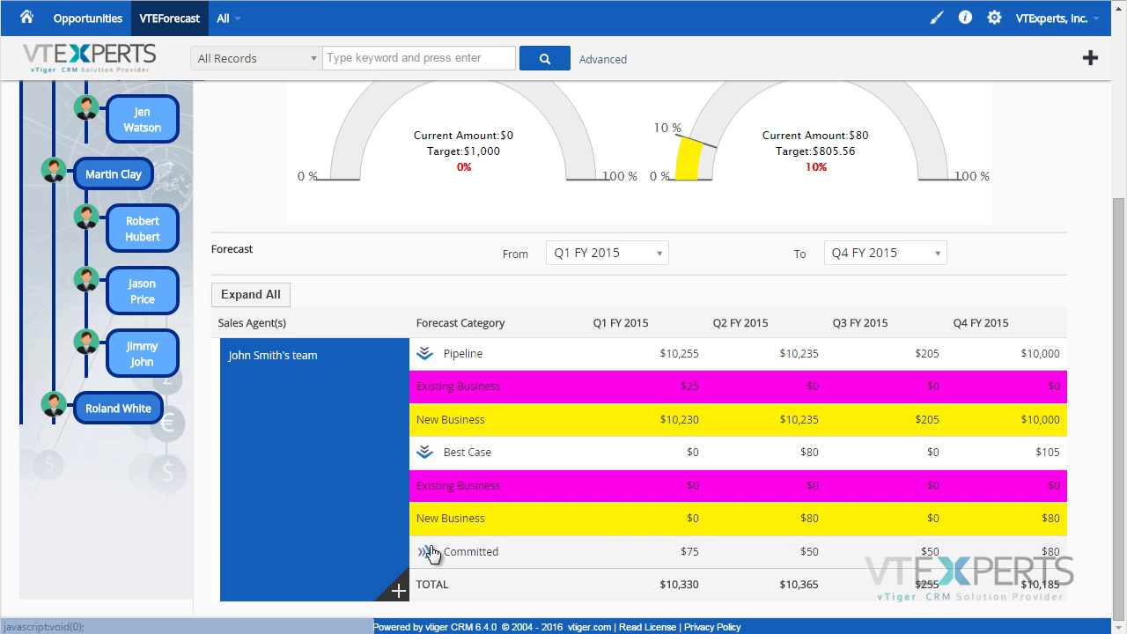
Step: Expand the rep's team to list each member's rows and scroll through them
left_click(399, 591)
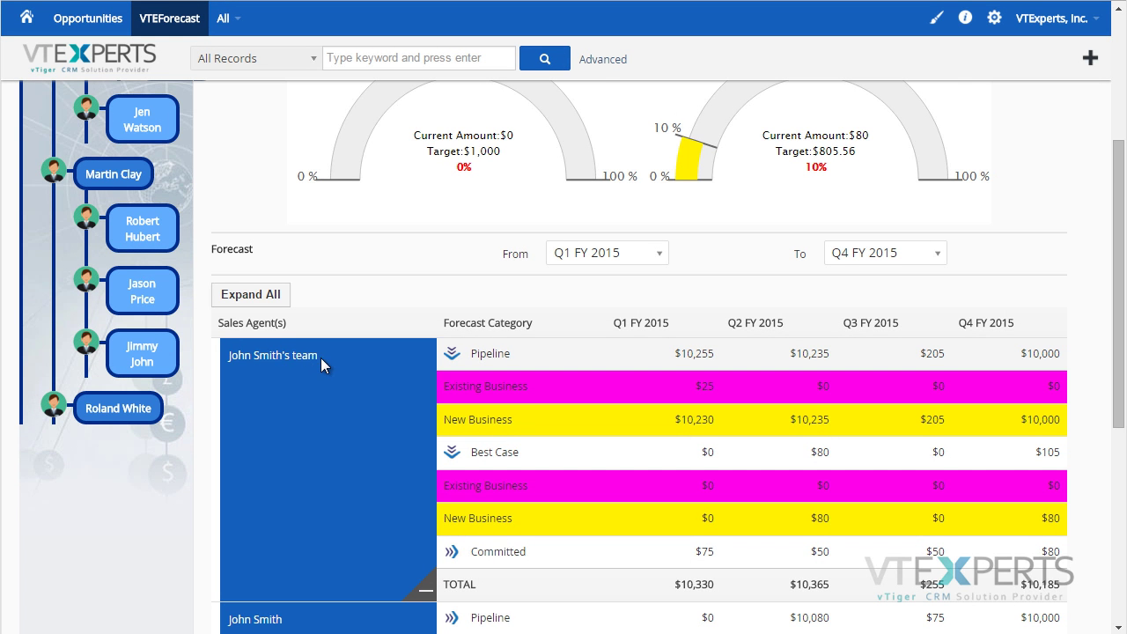
scroll(321, 358, "down", 3)
scroll(378, 353, "down", 1)
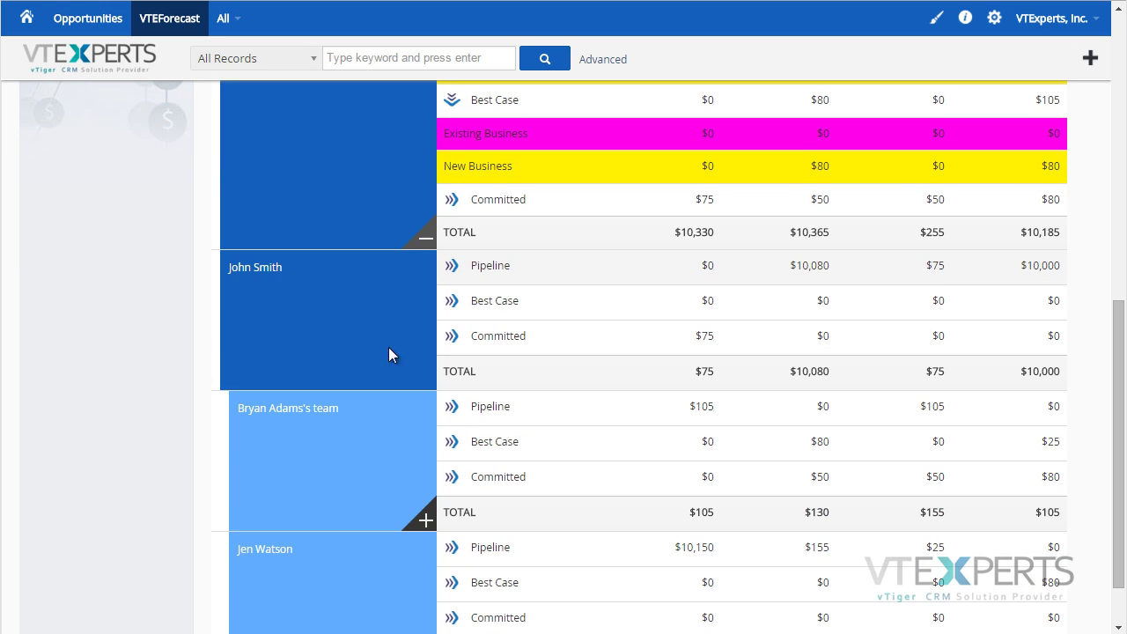
scroll(396, 263, "up", 2)
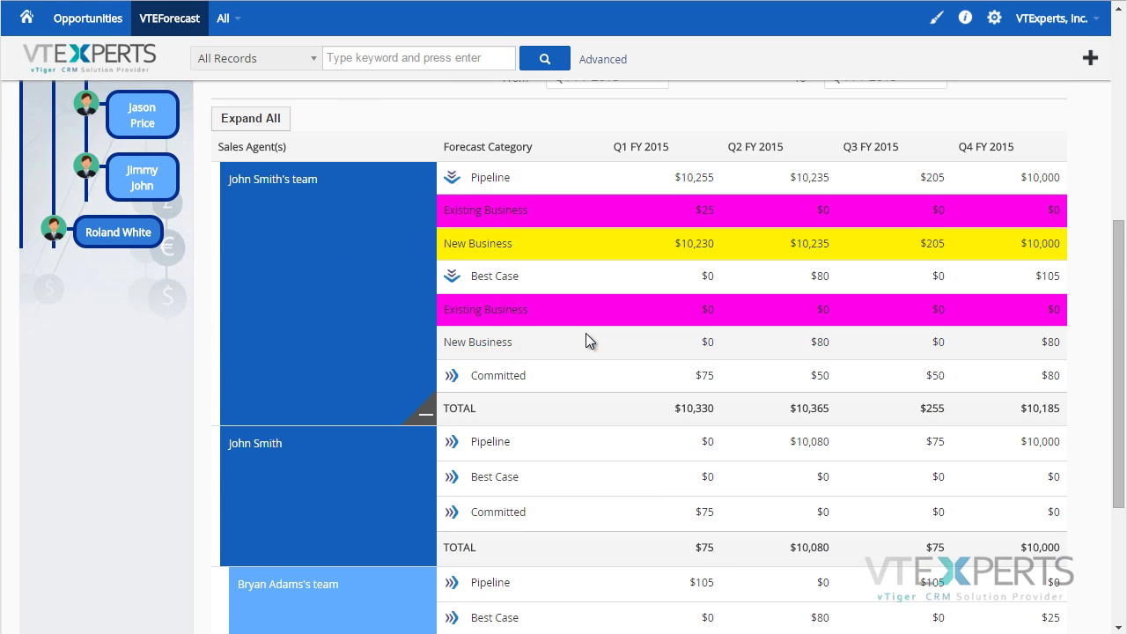
scroll(586, 333, "down", 2)
left_click_drag(1120, 352, 1121, 304)
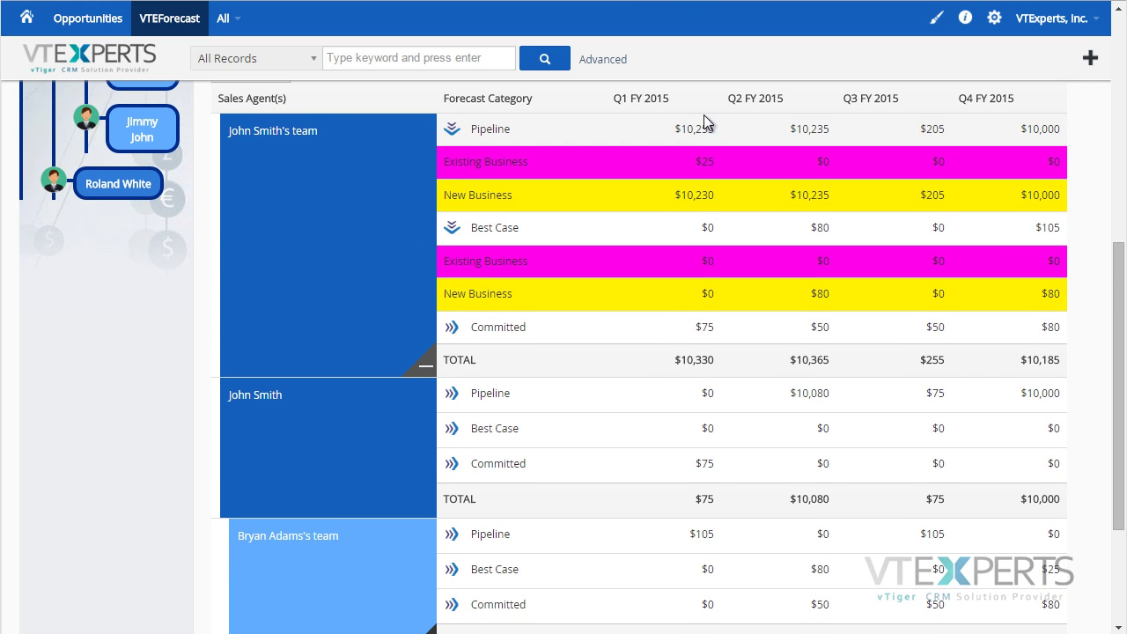
left_click_drag(1119, 268, 1119, 79)
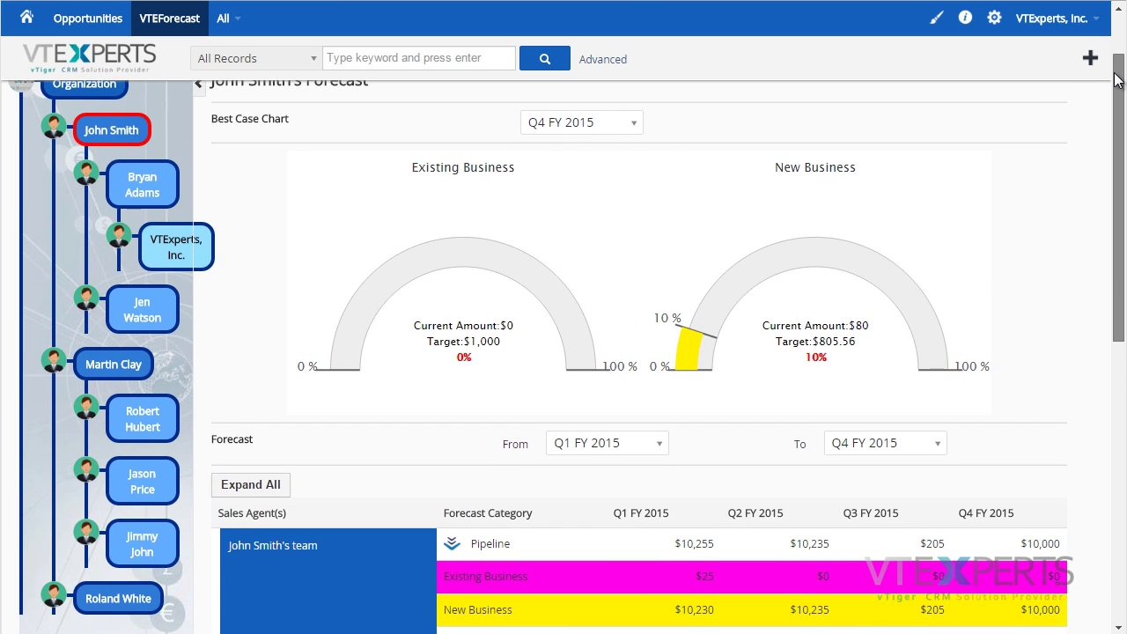
Step: Show the Organization's forecast and set the table's To period to Q1 FY 2015
left_click(85, 85)
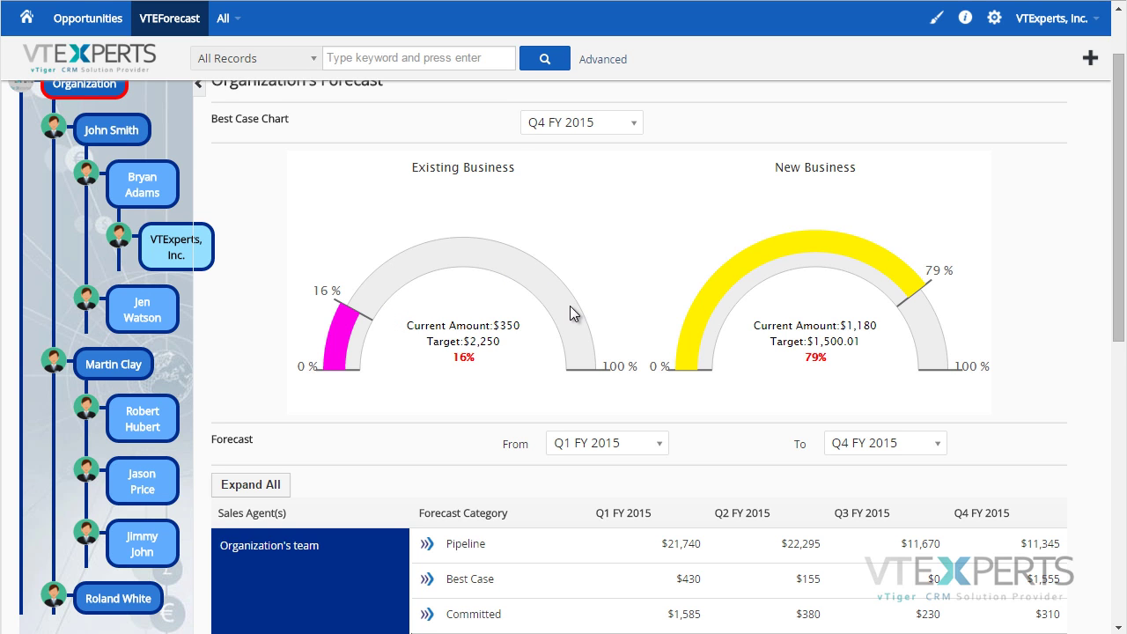
scroll(1100, 314, "down", 1)
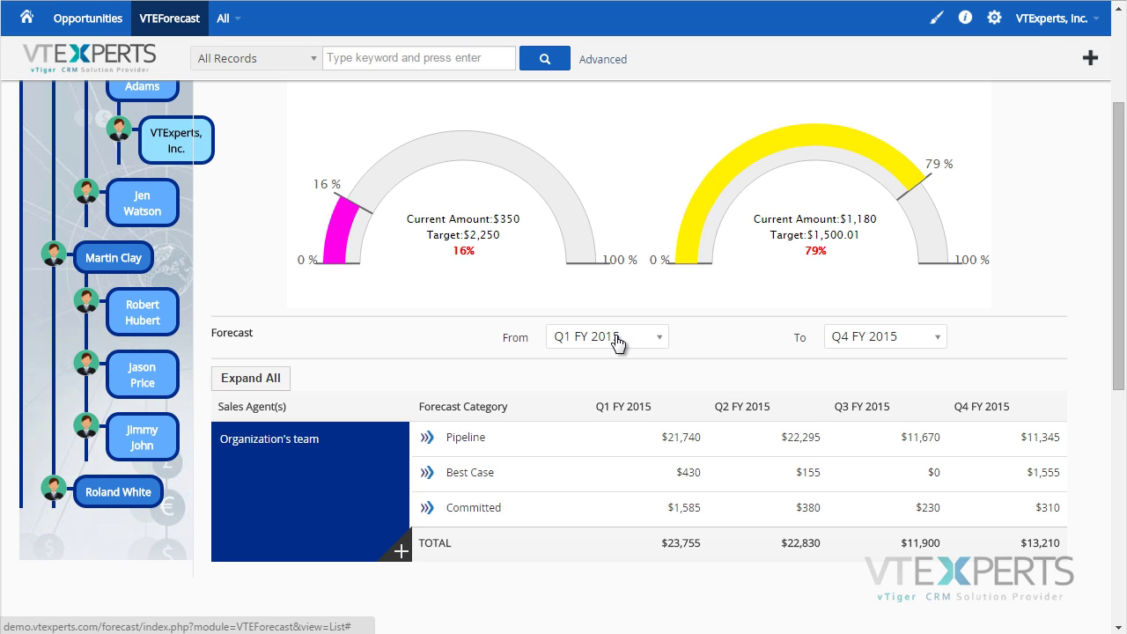
left_click(884, 340)
left_click(885, 408)
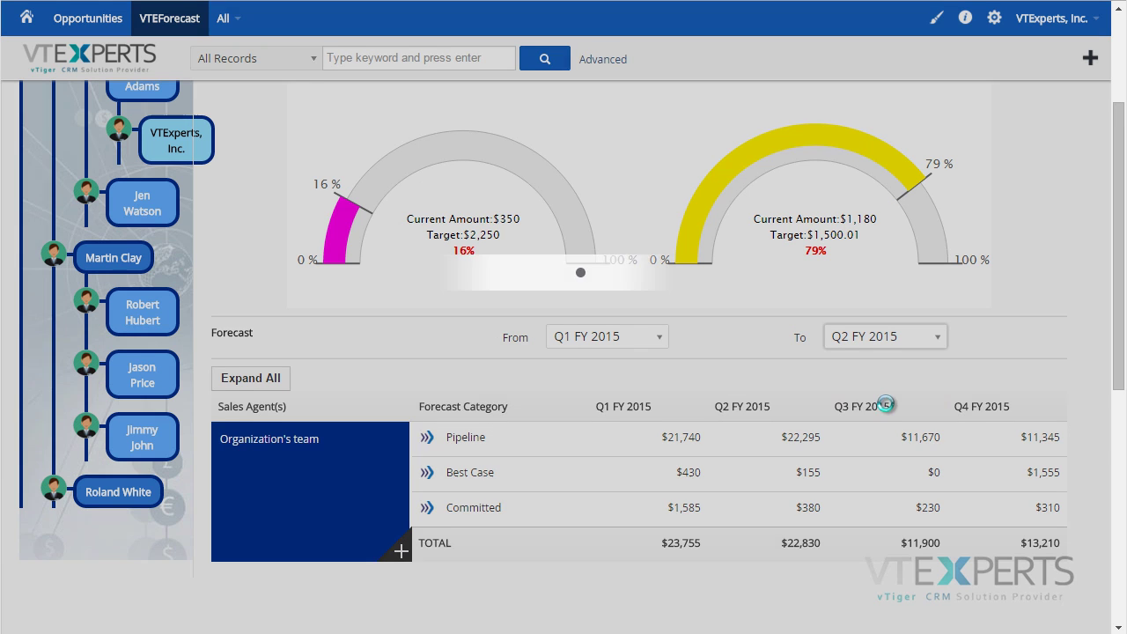
left_click(870, 343)
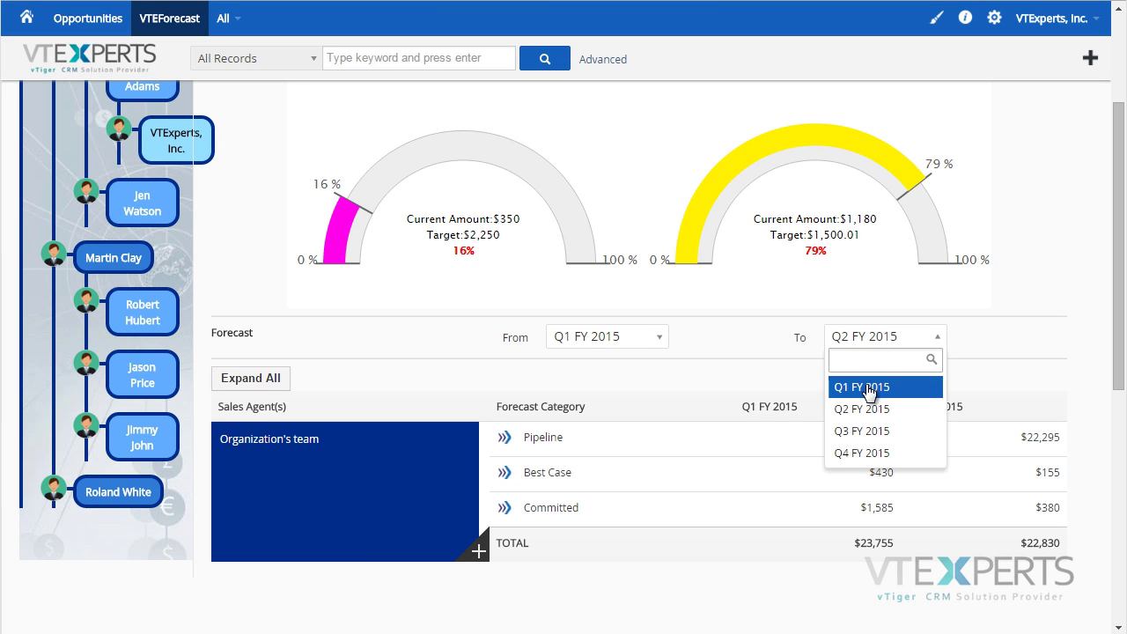